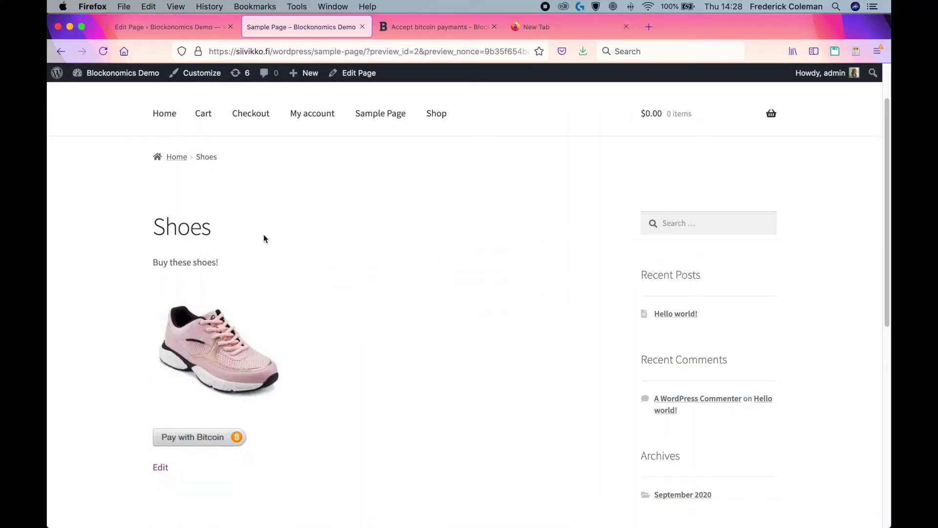
scroll(265, 239, "down", 3)
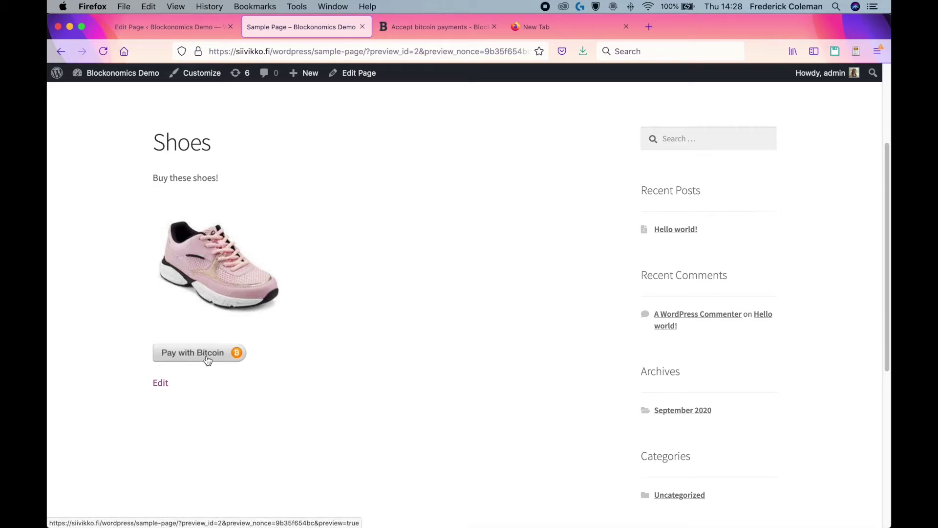
- Order two pink Shoes in green with saved buyer details, submit 20 USD, and copy the BTC amount
left_click(207, 358)
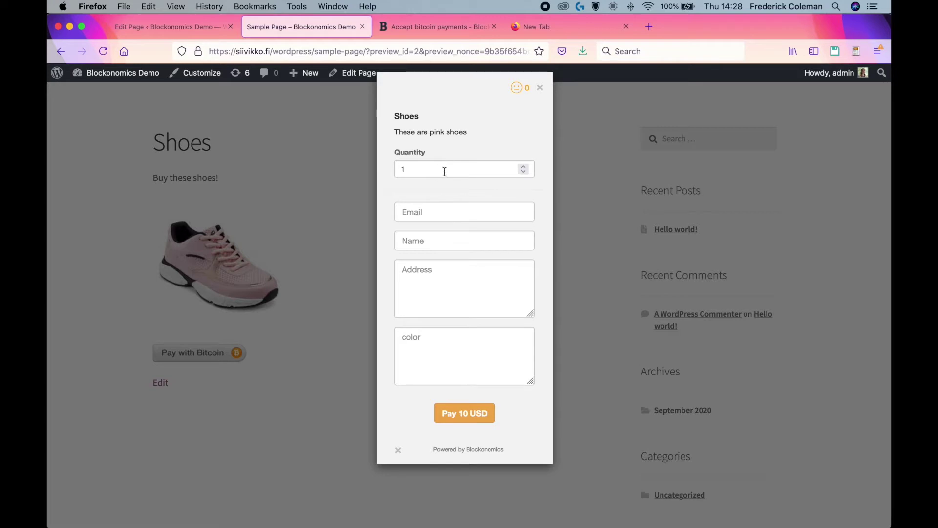
left_click(444, 170)
key("BackSpace")
type("2")
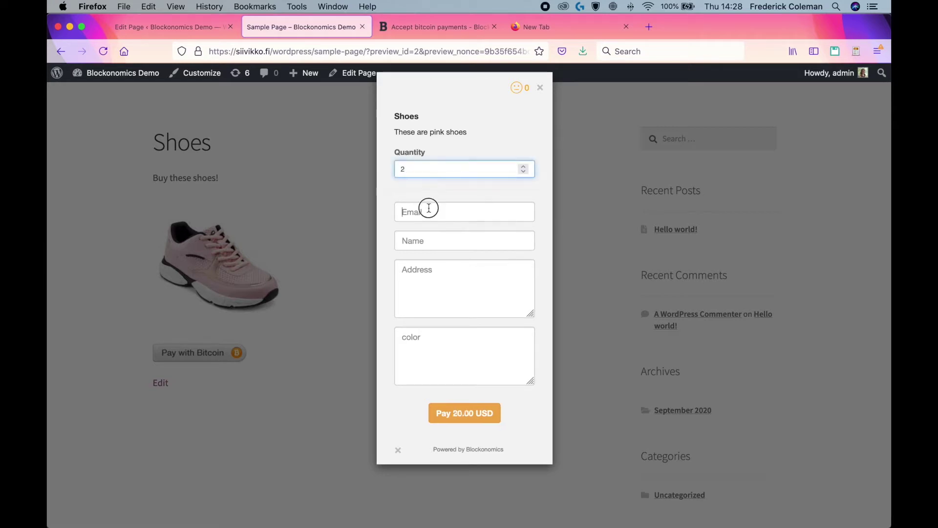
left_click(429, 209)
type("Test")
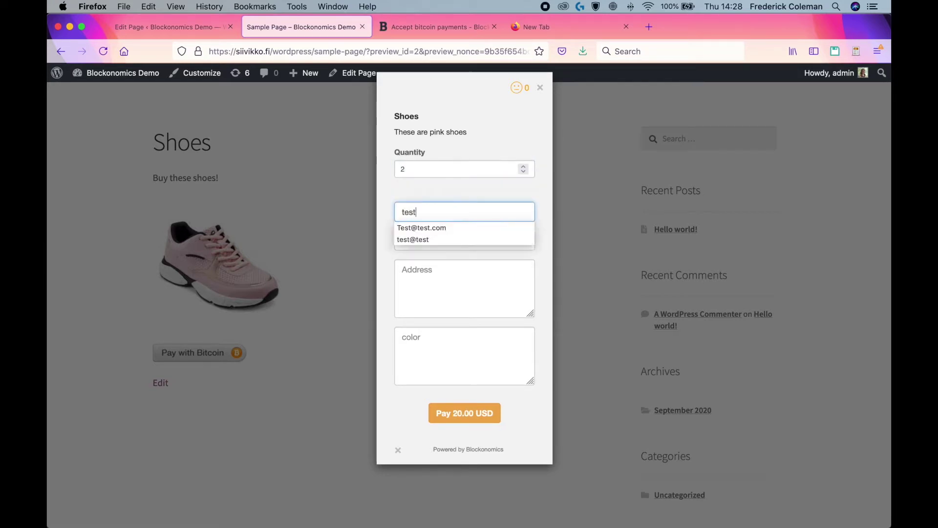
key("Down")
key("Return")
left_click(442, 355)
type("Green")
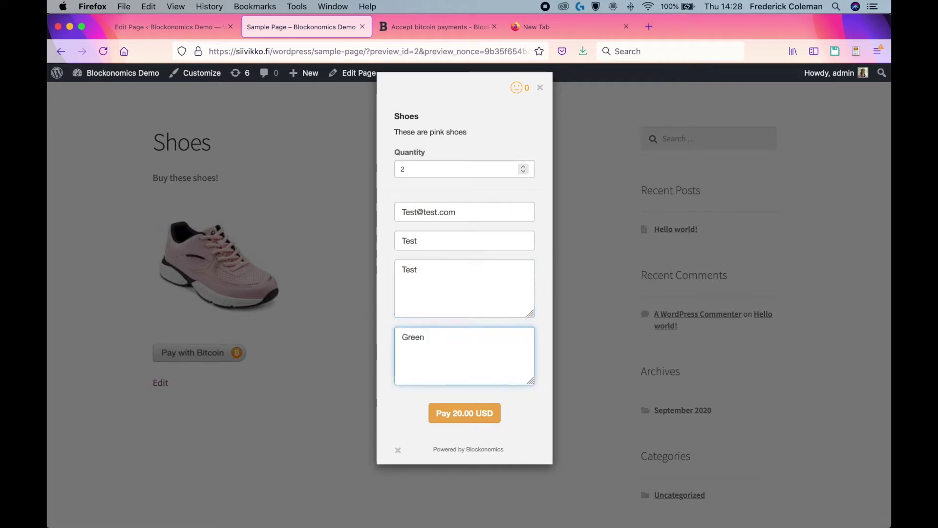
left_click(448, 421)
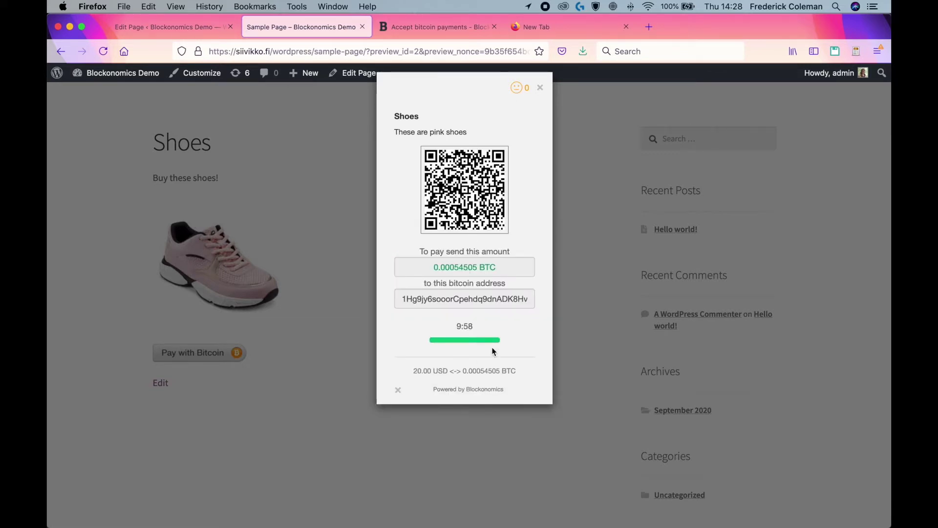
left_click(413, 269)
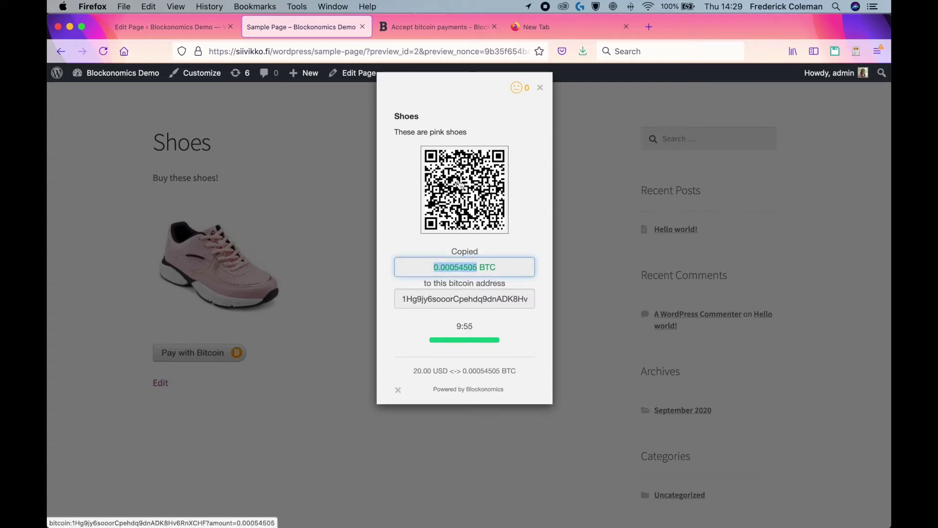
- Copy the bitcoin payment address from the WordPress payment request
left_click(467, 304)
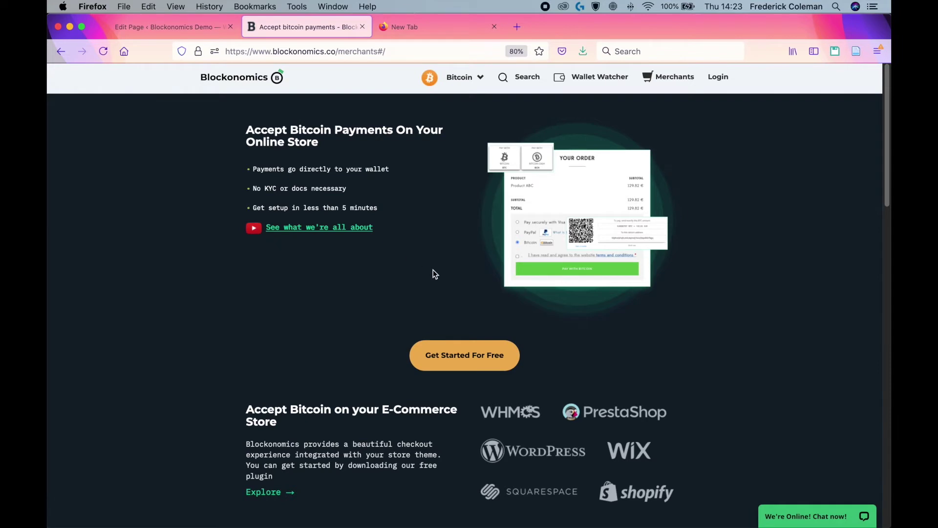
- Log in to the existing Blockonomics merchant account from the Get Started page
left_click(475, 364)
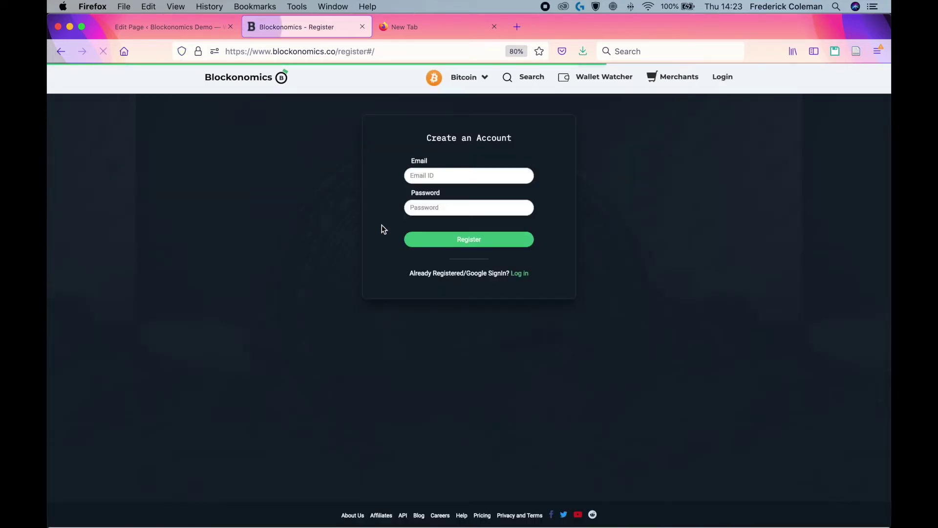
left_click(725, 77)
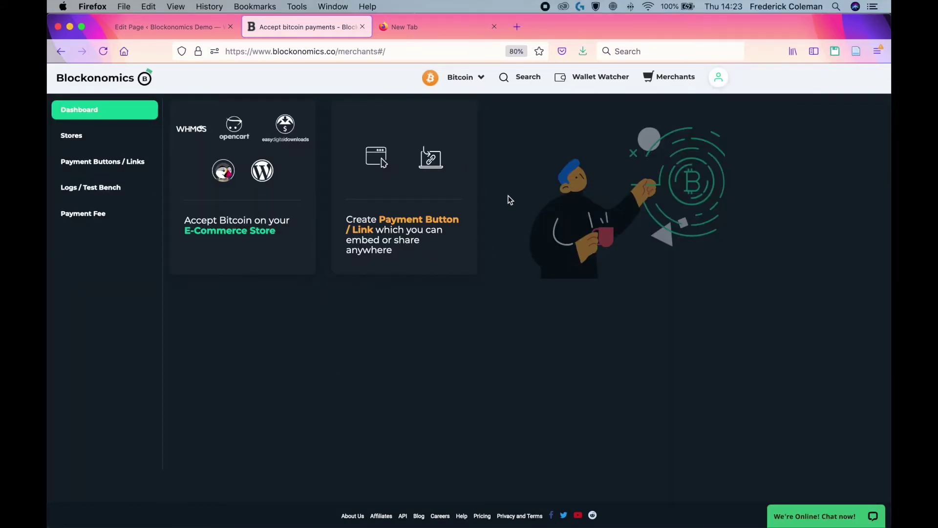
- Open Payment Buttons / Links and check the xpub help, keeping Blockchain.com as the wallet
left_click(431, 237)
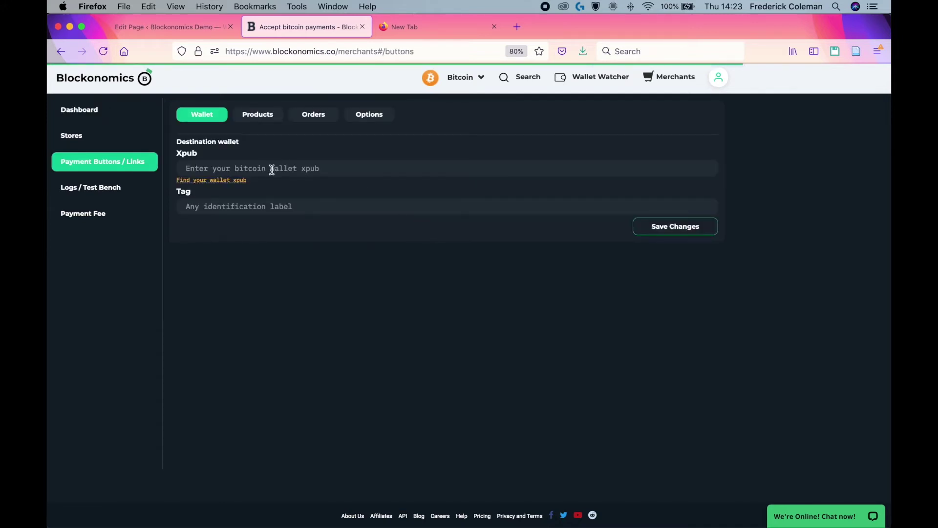
left_click(245, 169)
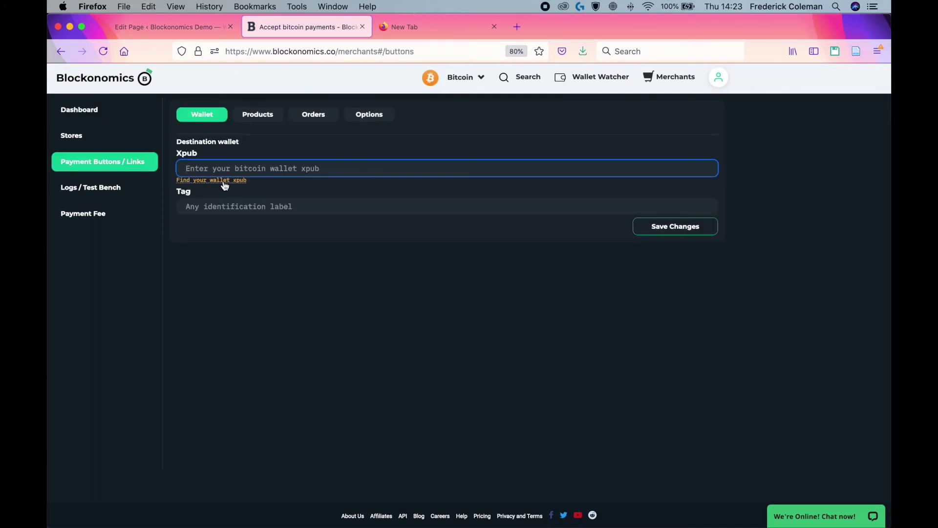
left_click(224, 181)
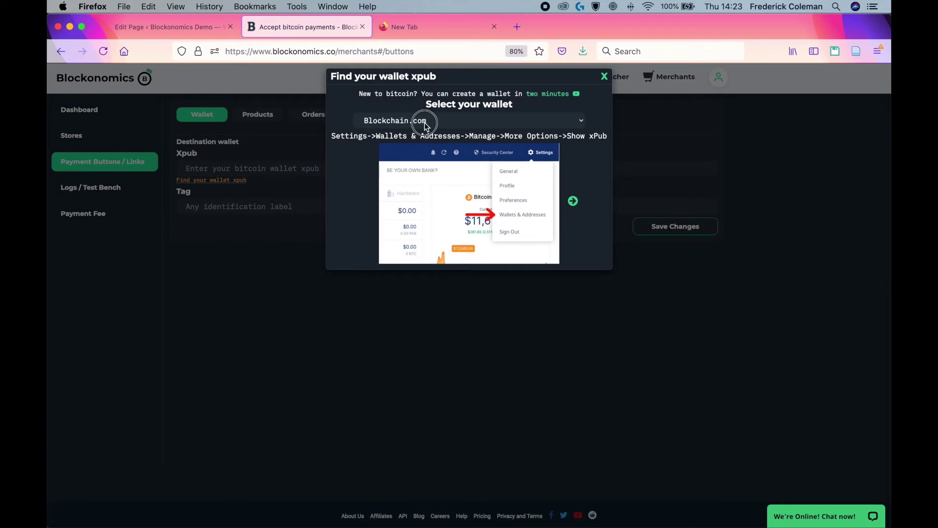
left_click(425, 125)
left_click(388, 116)
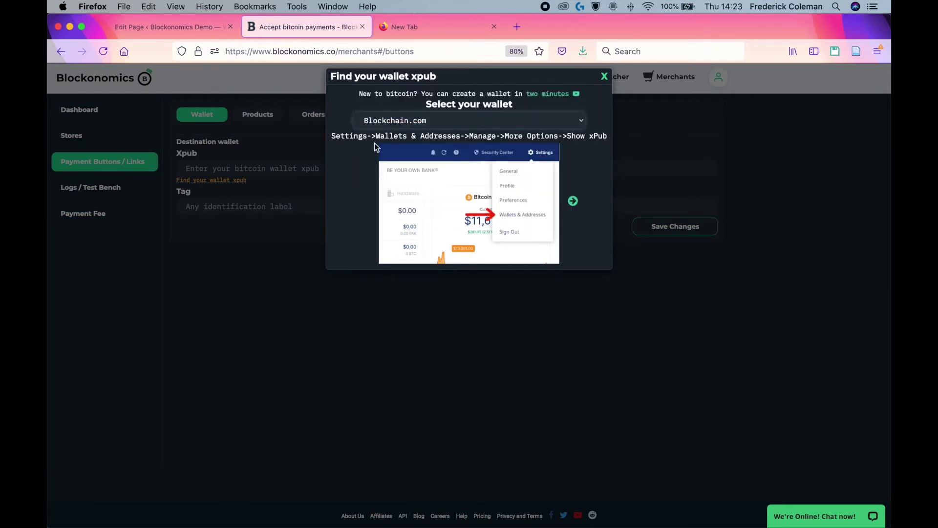
left_click(604, 76)
- Paste the wallet xpub, tag it 'wordpress', and save the destination wallet
left_click(258, 168)
key("super+v")
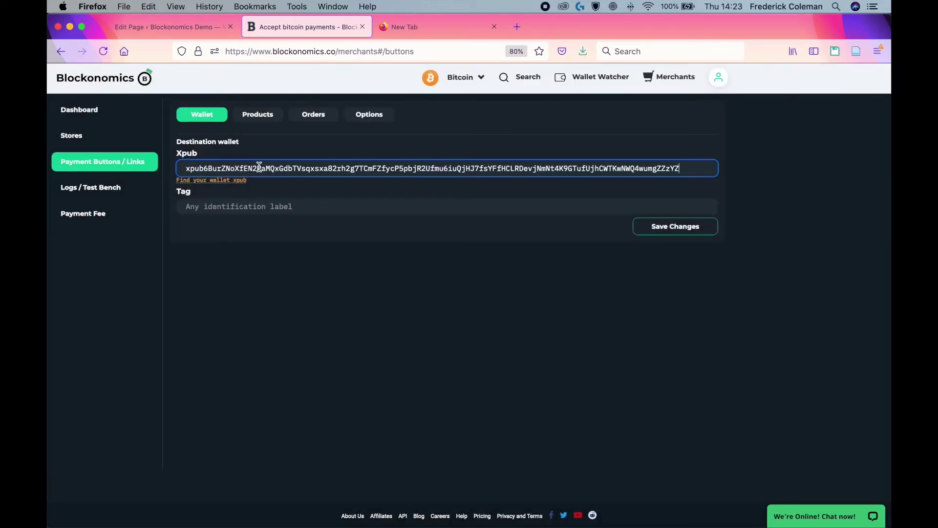
left_click(283, 208)
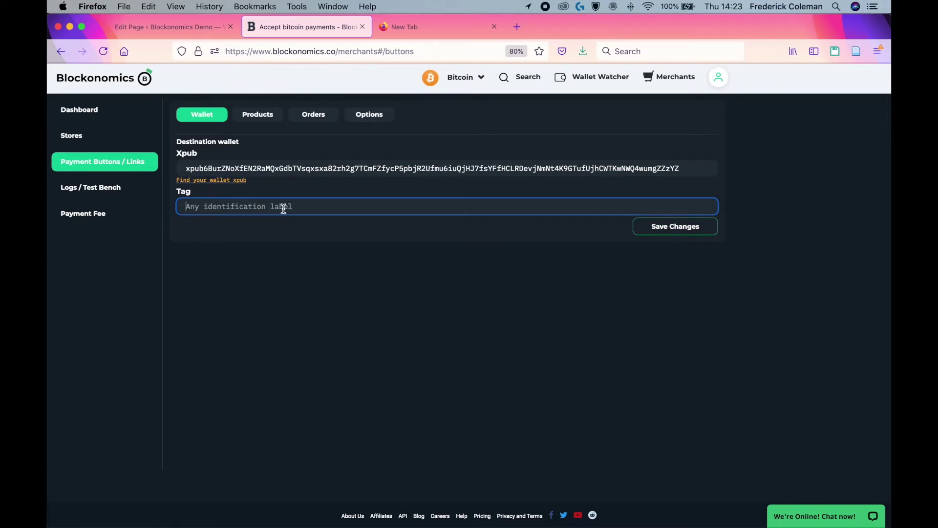
type("Wordp")
type("ress")
left_click(689, 228)
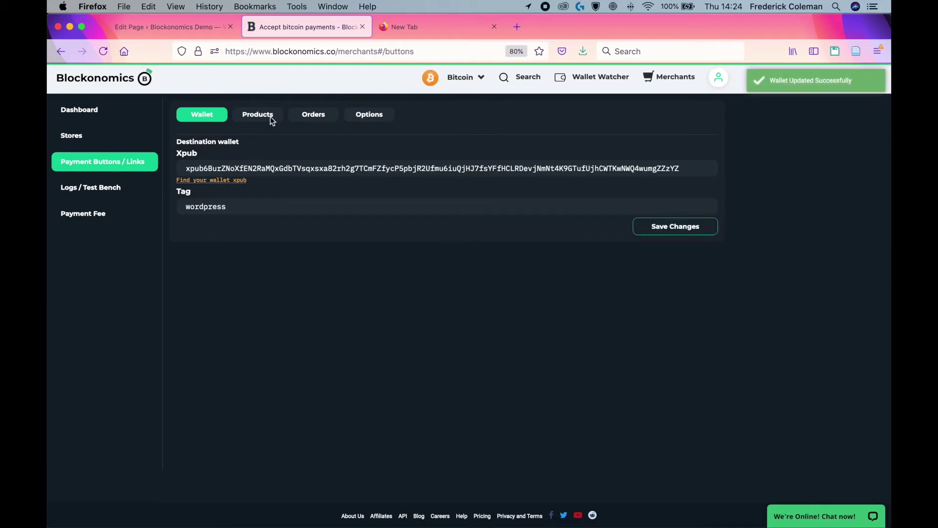
- Start a new product named Shoes with a pink shoes description
left_click(254, 117)
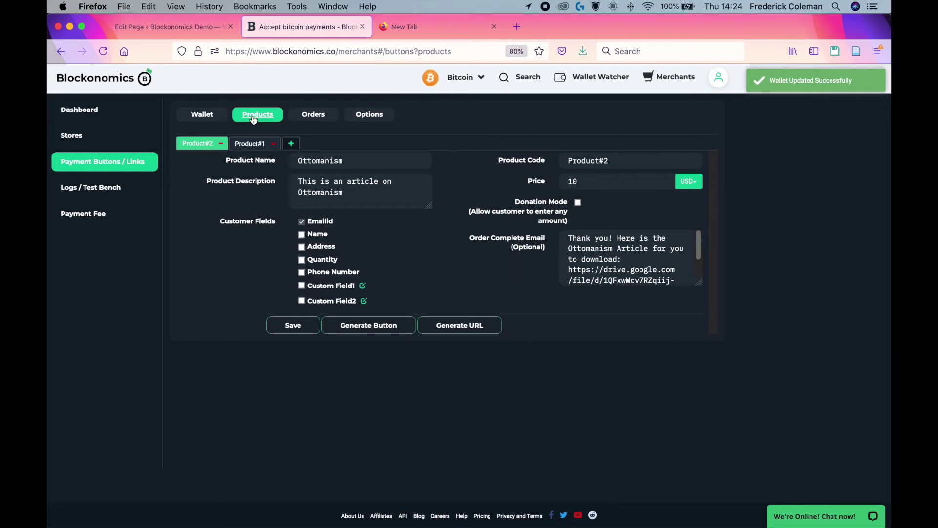
left_click(334, 161)
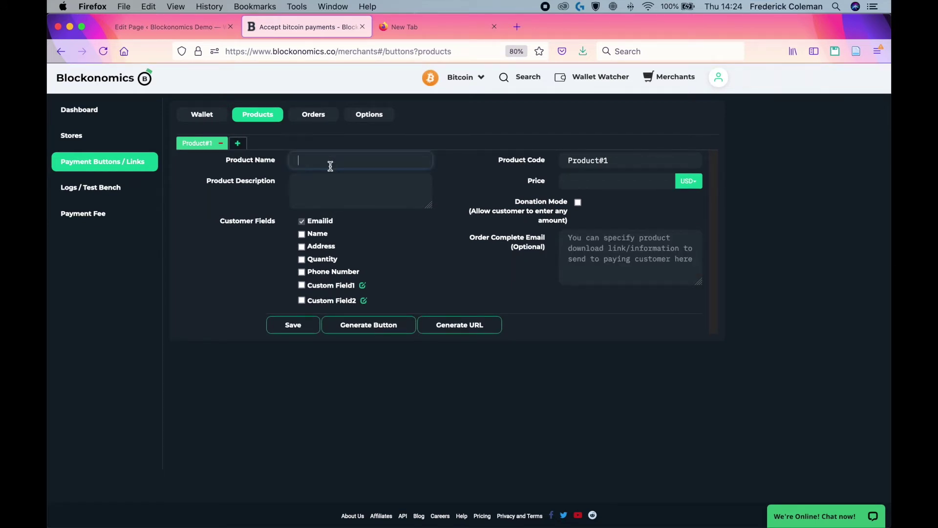
type("Shoes")
key("Tab")
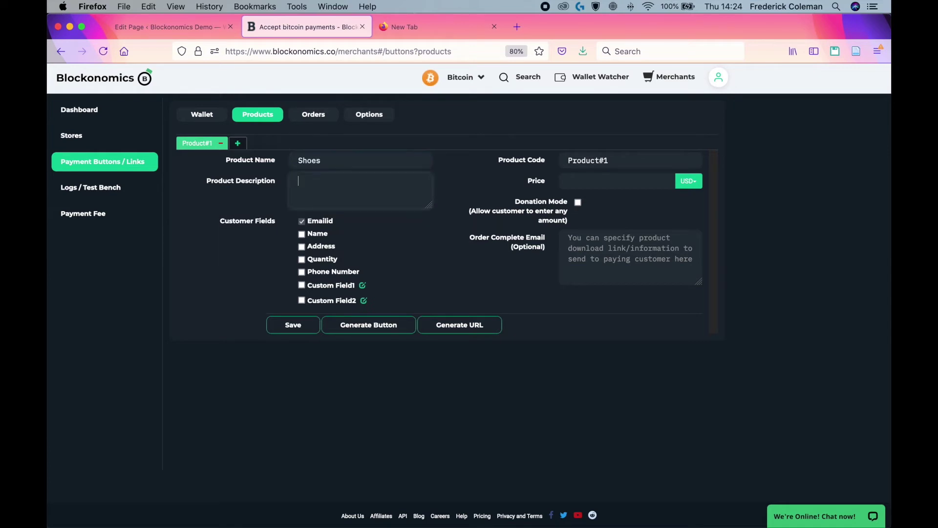
type("These are pink shoes")
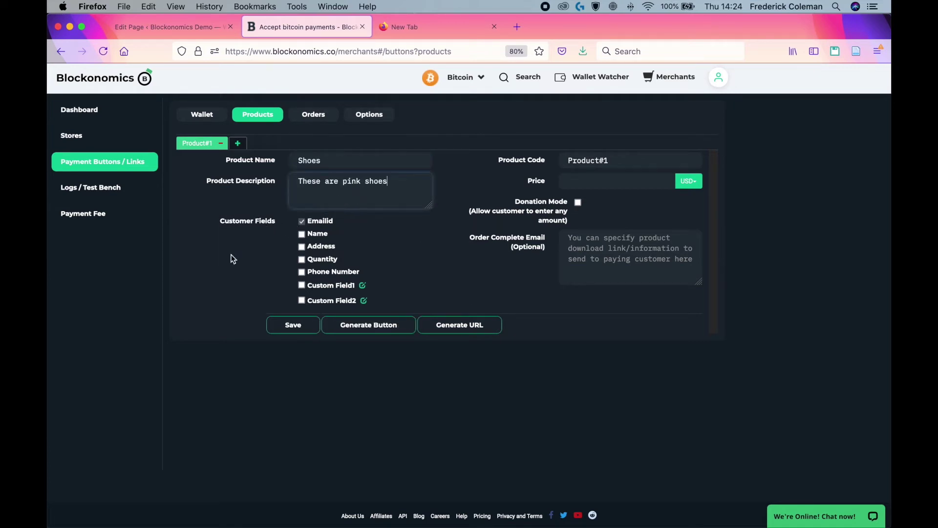
- Collect buyer name, address and quantity, plus a custom 'color' field
left_click(302, 233)
left_click(302, 258)
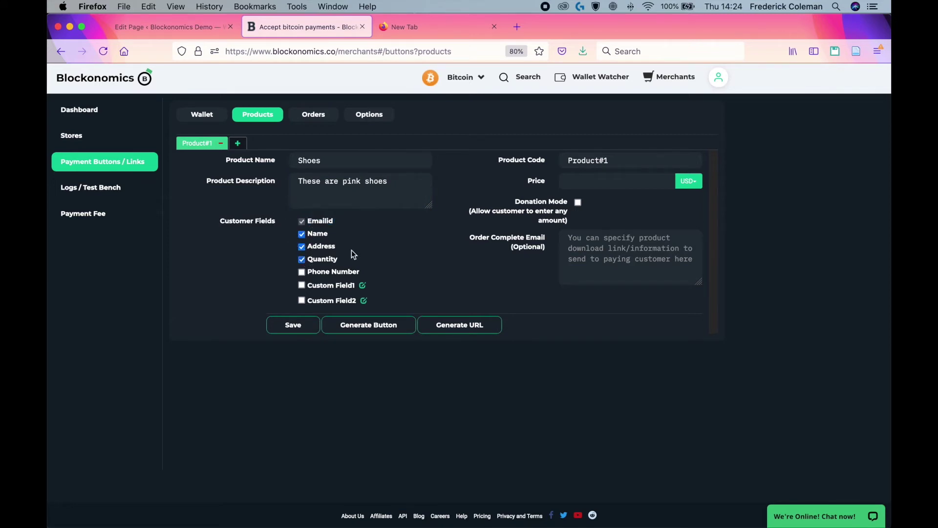
left_click(363, 285)
left_click_drag(383, 286, 314, 285)
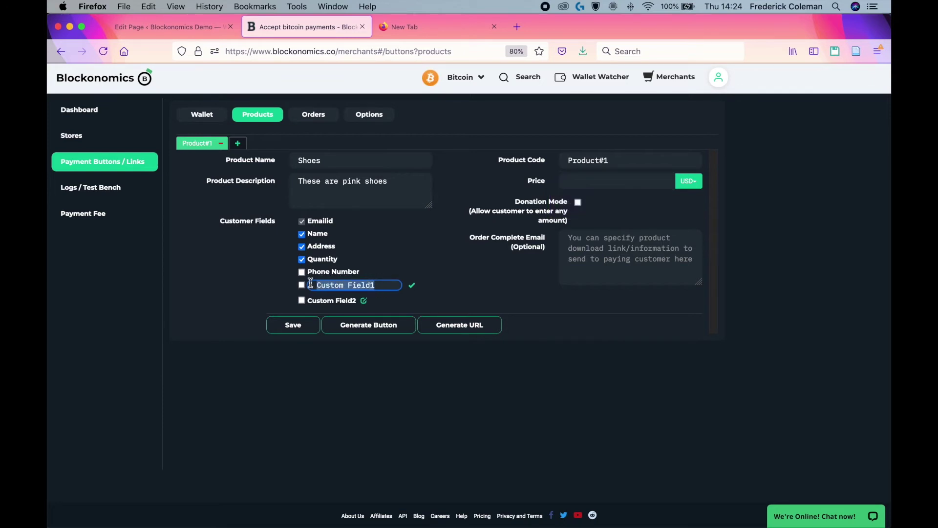
type("color")
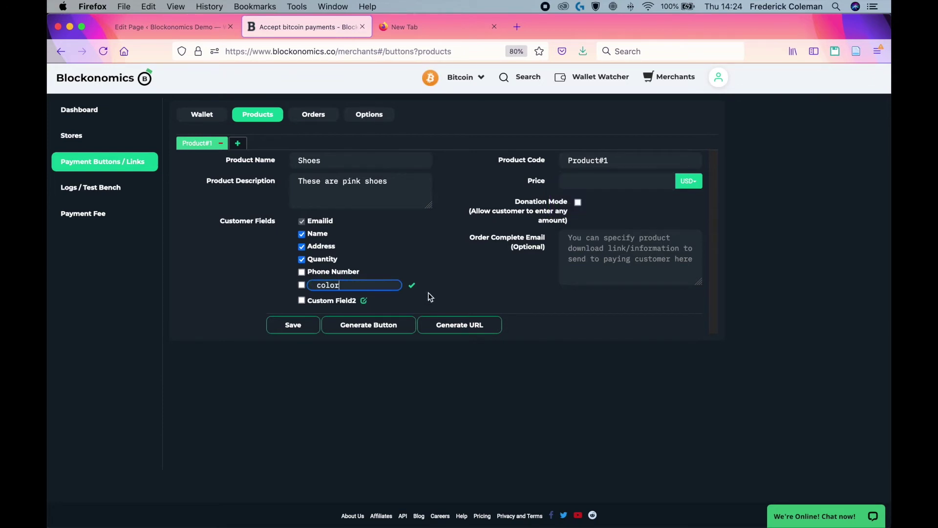
left_click(412, 286)
left_click(302, 286)
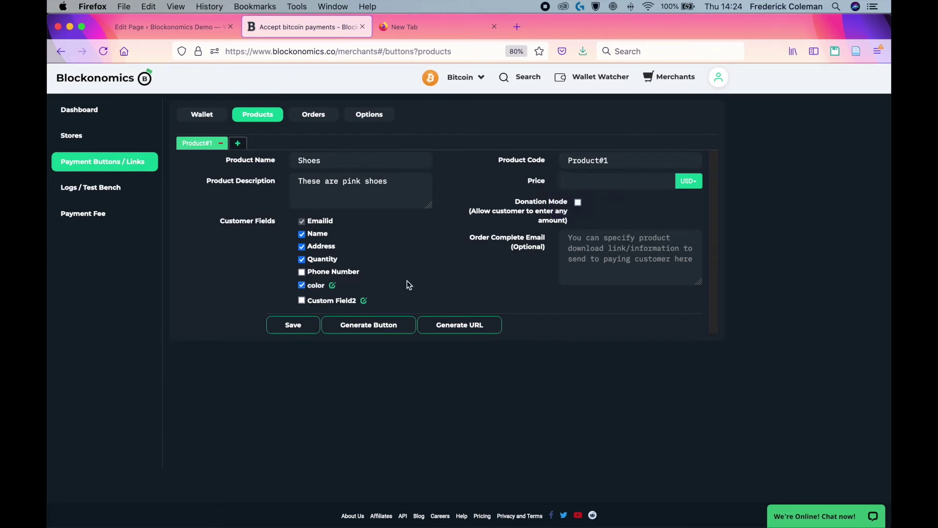
- Edit the product code and set the Shoes price to 10 USD
left_click(618, 158)
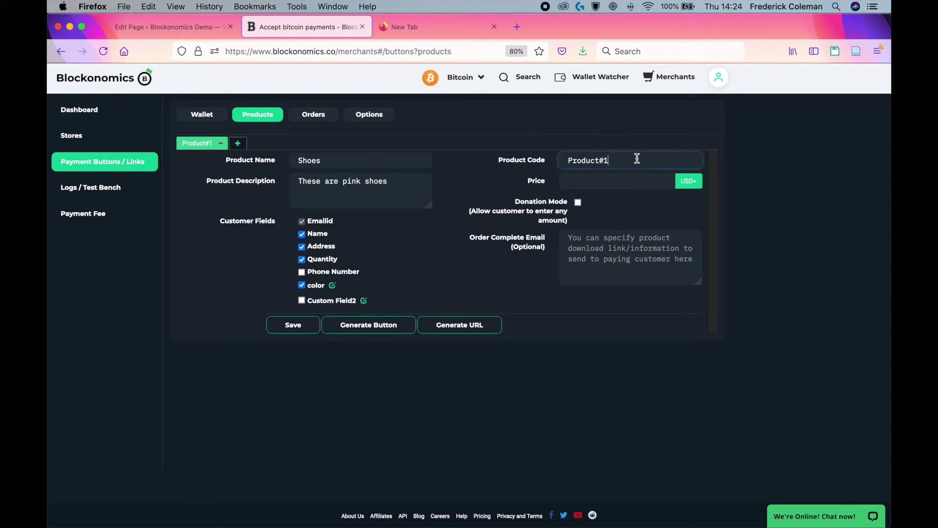
left_click(609, 183)
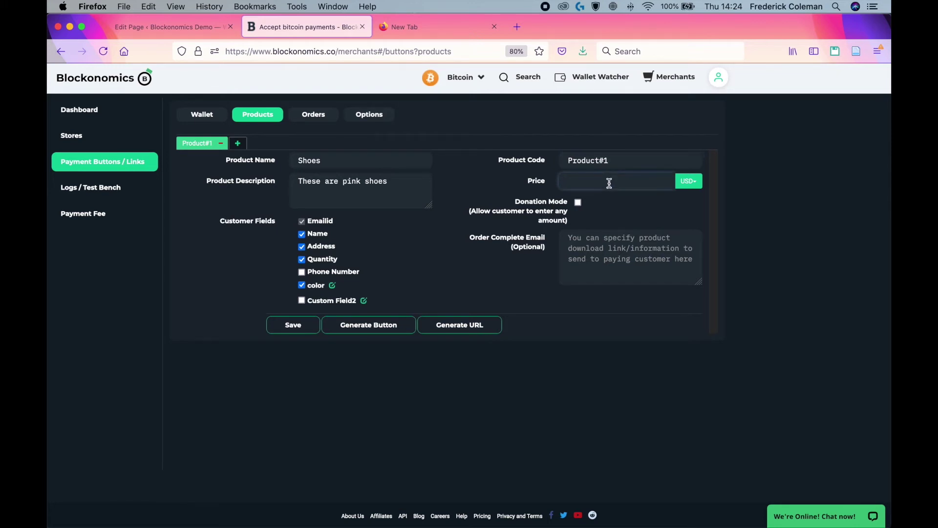
type("10")
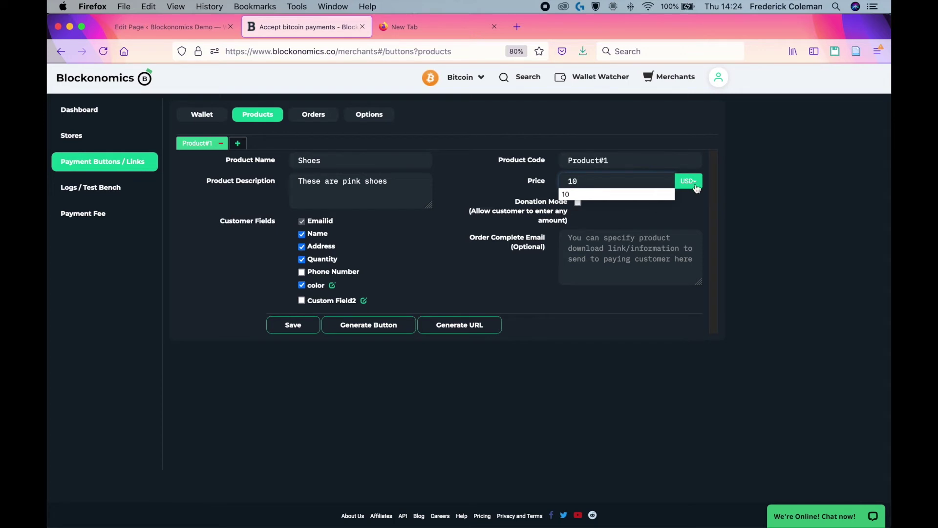
left_click(696, 188)
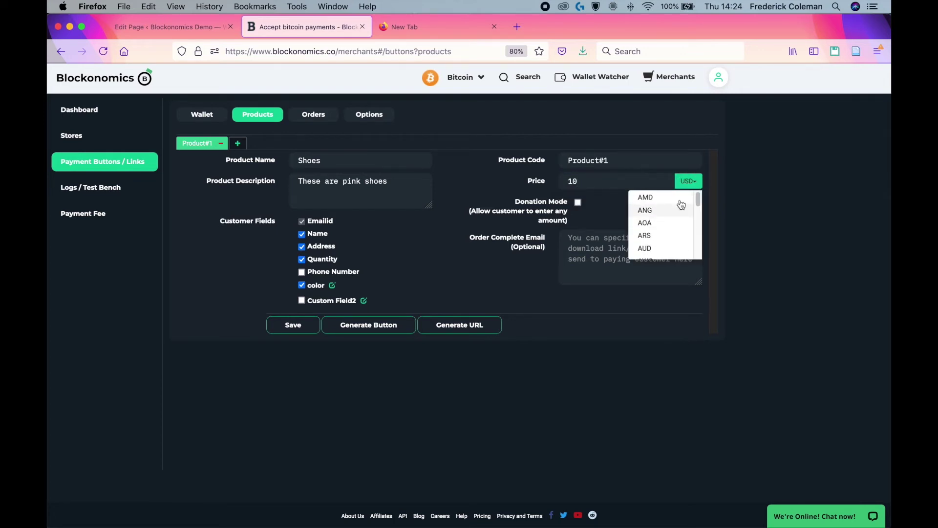
left_click(693, 183)
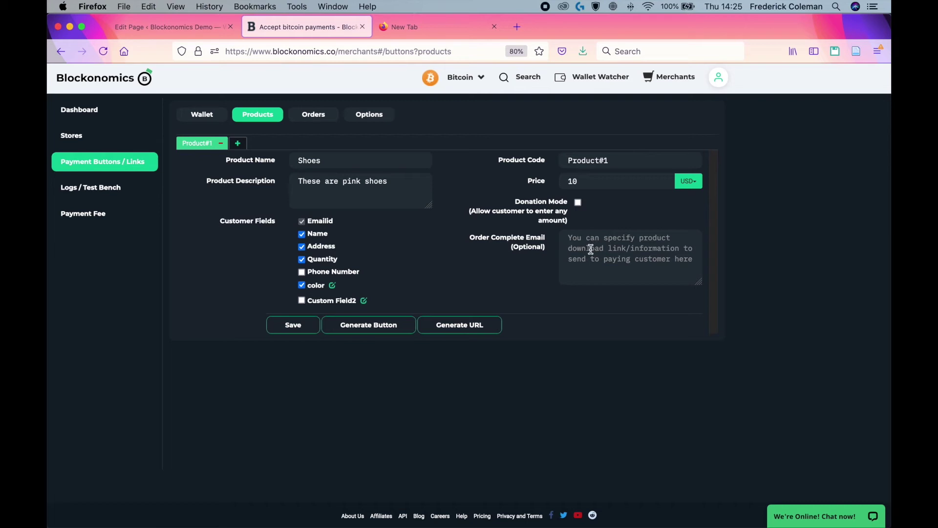
- Save the Shoes product, generate its Pay with Bitcoin button, and test the preview form
left_click(292, 328)
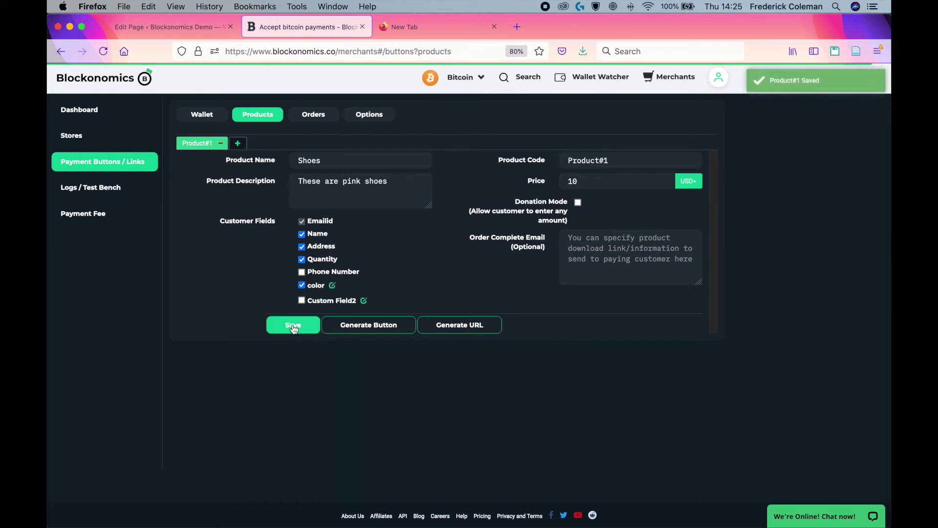
left_click(359, 328)
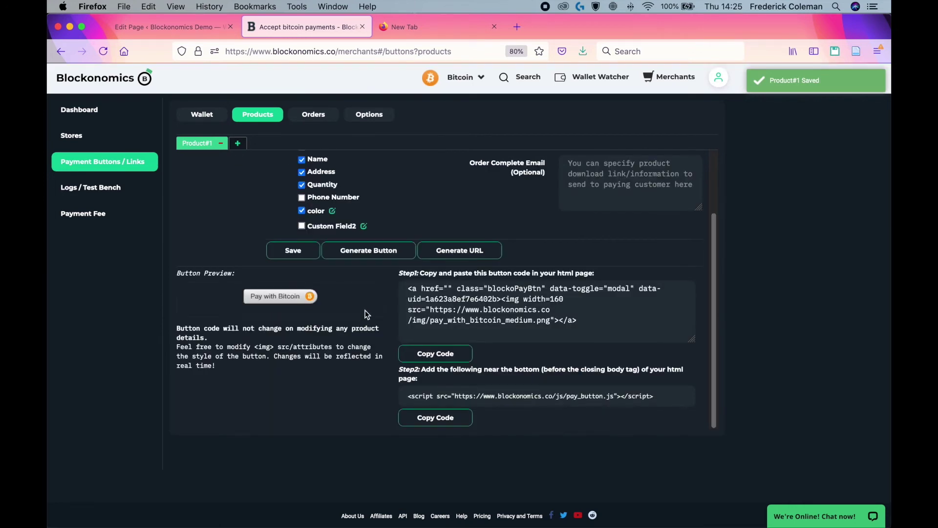
left_click(301, 295)
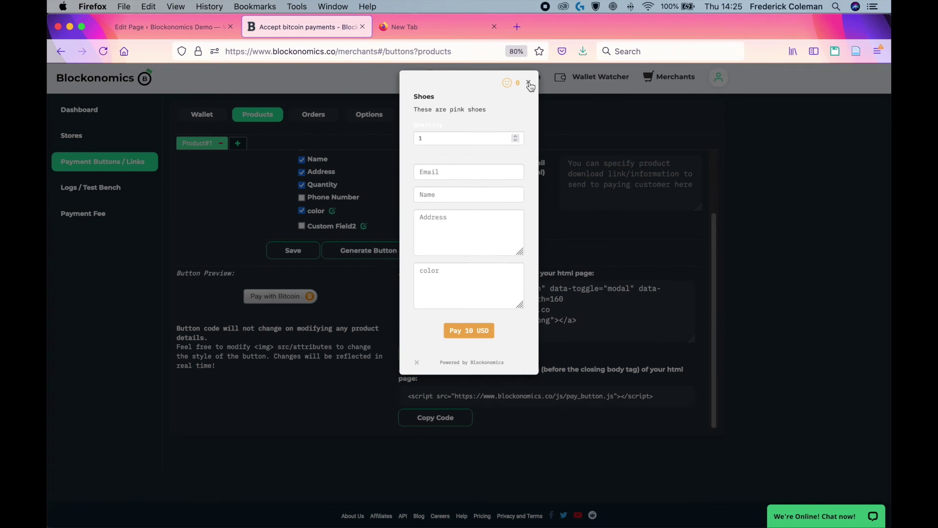
left_click(527, 83)
scroll(535, 293, "up", 2)
scroll(535, 296, "down", 2)
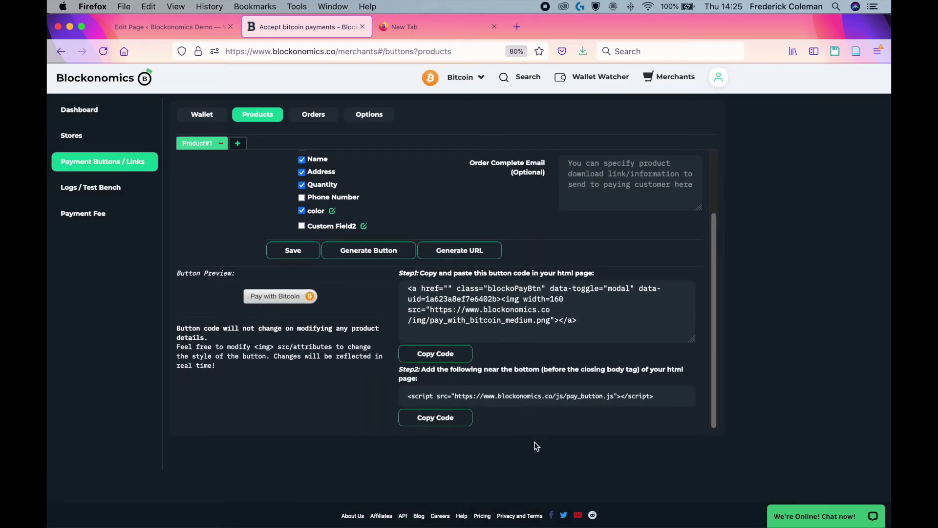
- Copy the button embed code and return to the WordPress page editor
left_click(610, 330)
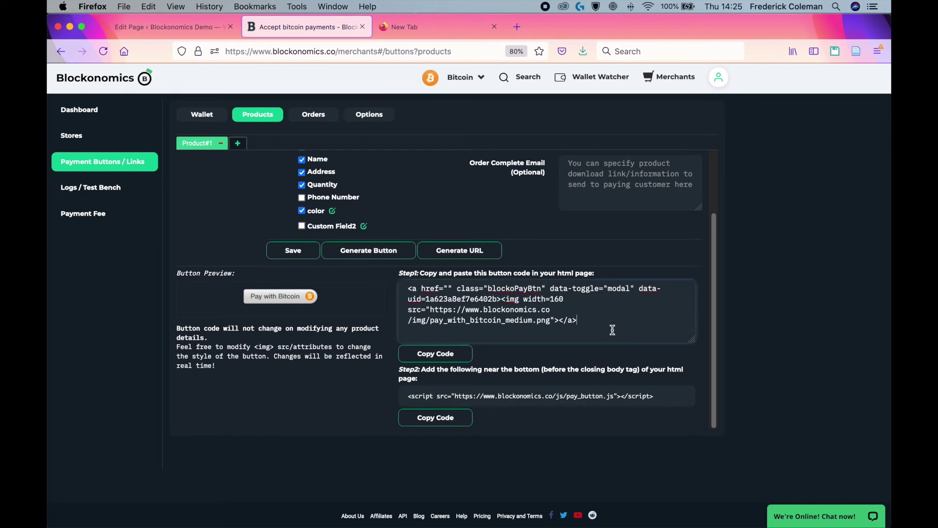
left_click(462, 354)
left_click(180, 27)
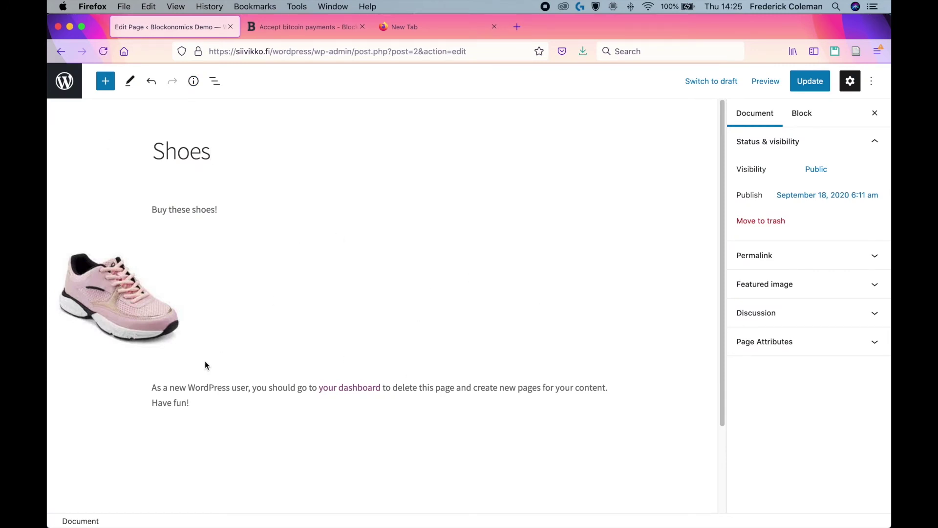
- Replace the 'As a new WordPress user' paragraph's HTML with the pay-button code
left_click(212, 405)
left_click_drag(214, 405, 144, 386)
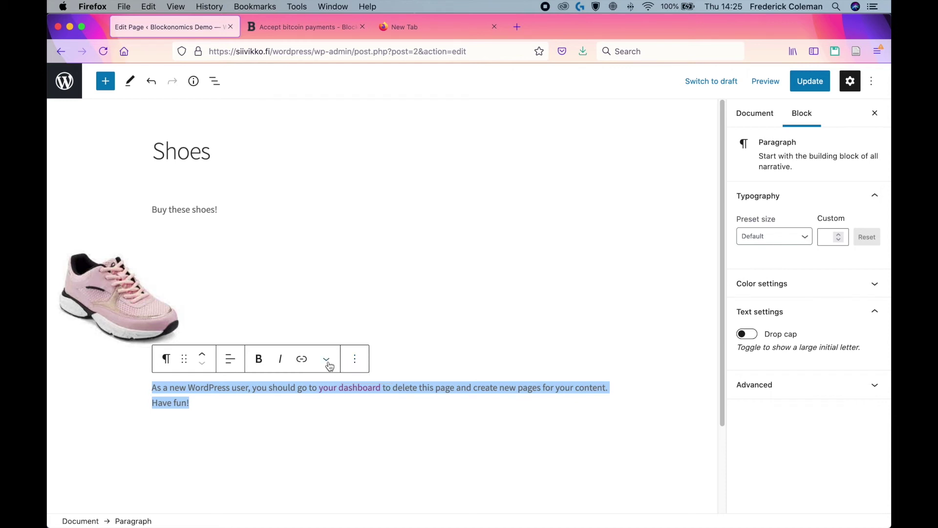
left_click(354, 359)
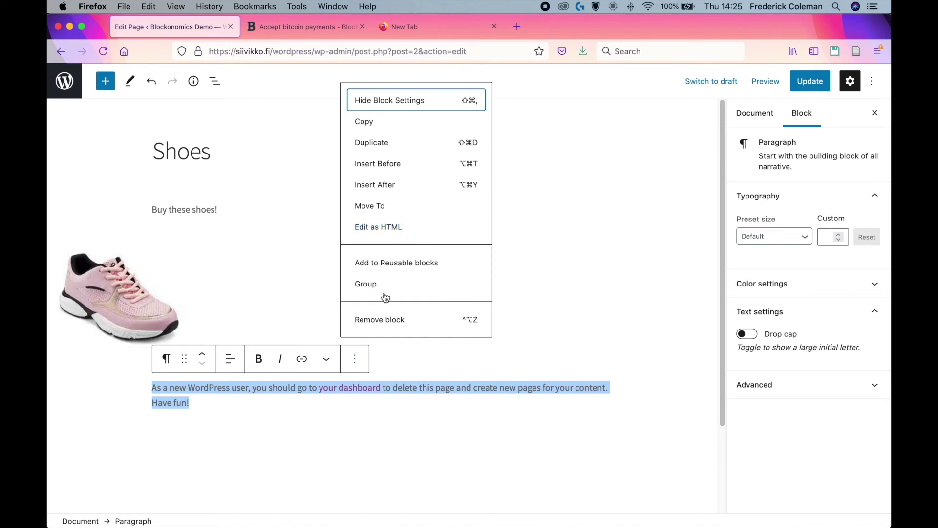
left_click(399, 232)
left_click_drag(300, 415, 145, 381)
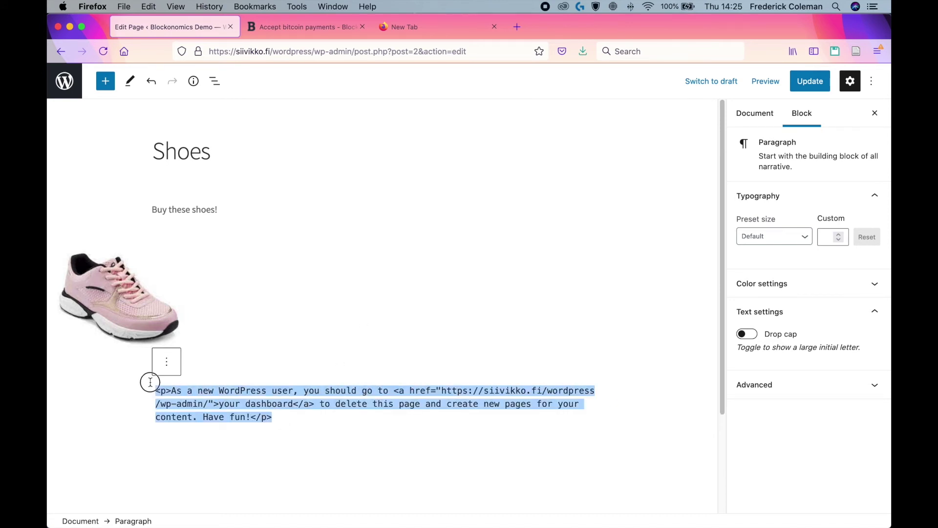
key("super+v")
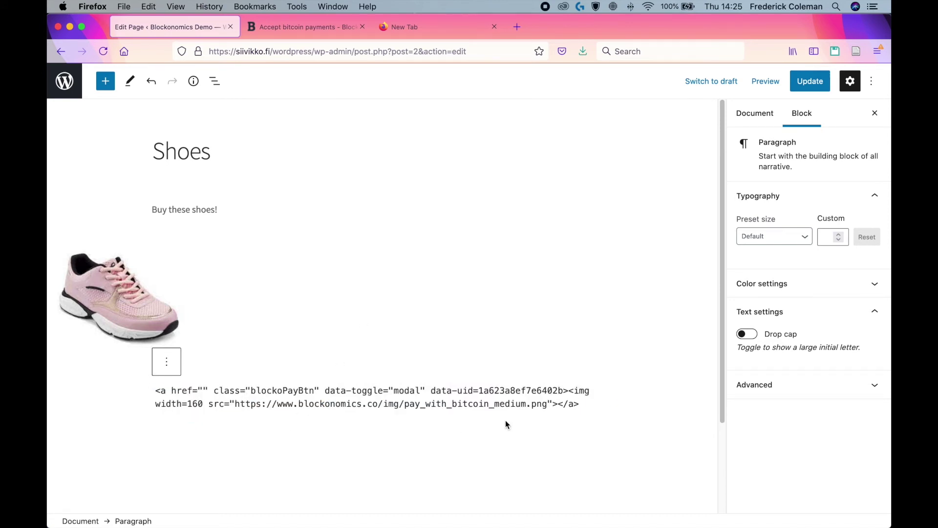
- Copy the Blockonomics script code and return to the WordPress editor
left_click(302, 27)
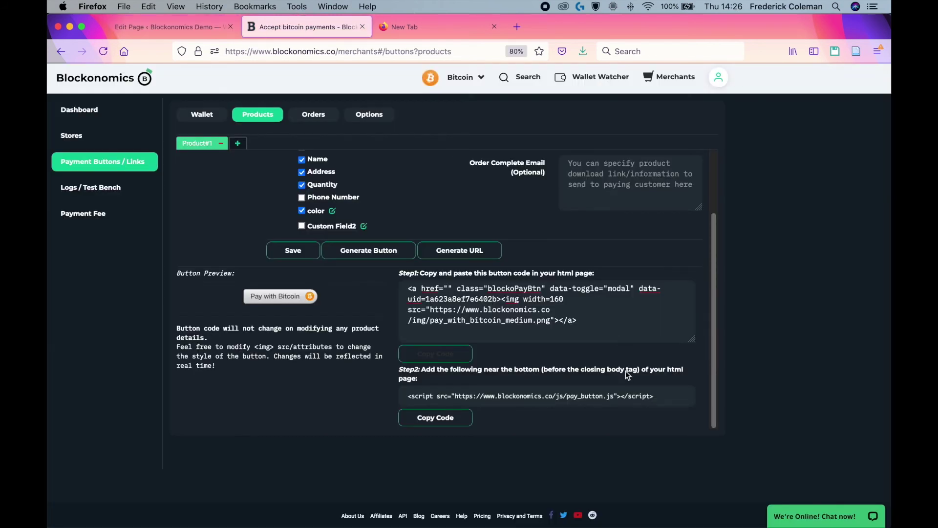
left_click(438, 419)
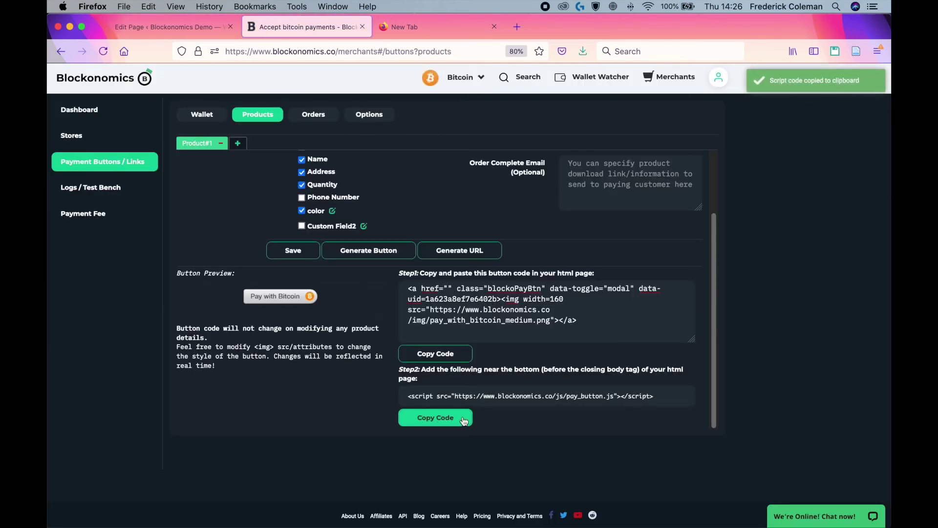
left_click(183, 27)
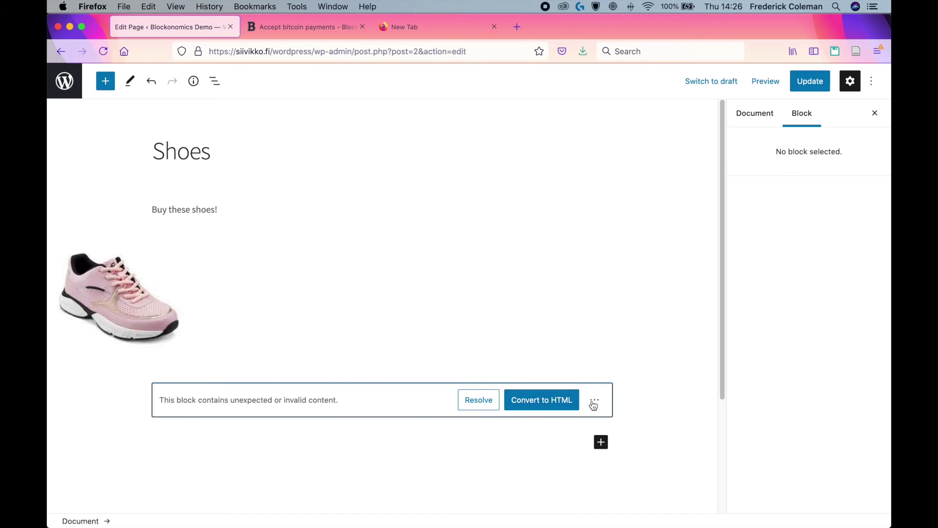
- Convert the invalid block to Custom HTML and paste the script line below the button code
left_click(539, 402)
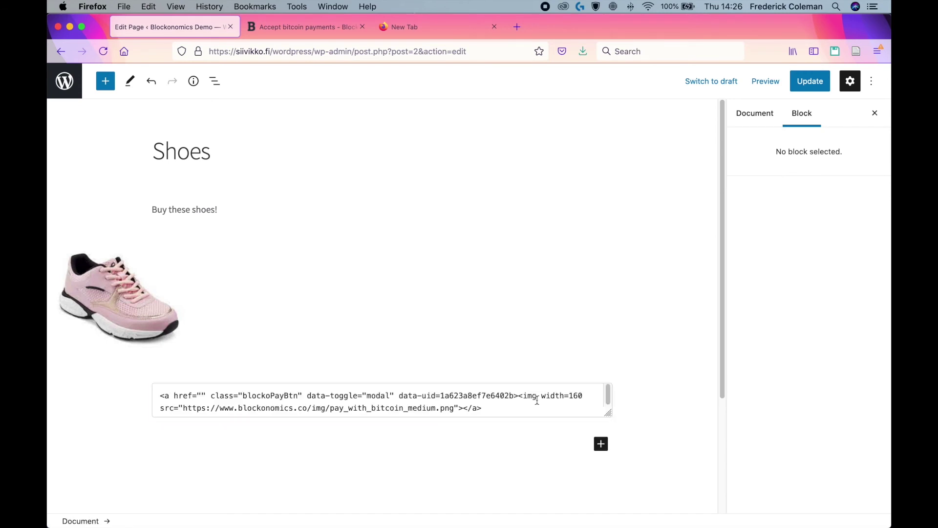
left_click(507, 410)
key("Return")
key("Return")
key("super+v")
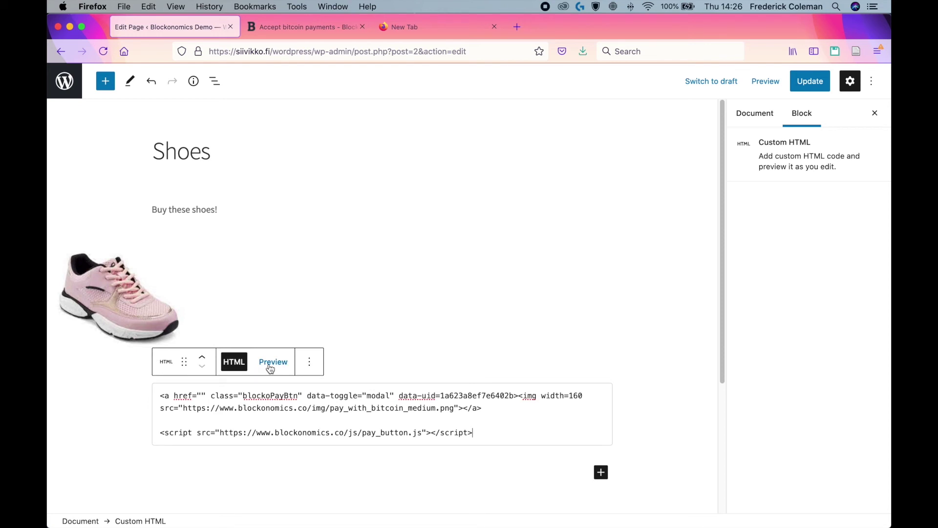
- Check the HTML block's preview, then select the button image address in the HTML
left_click(269, 369)
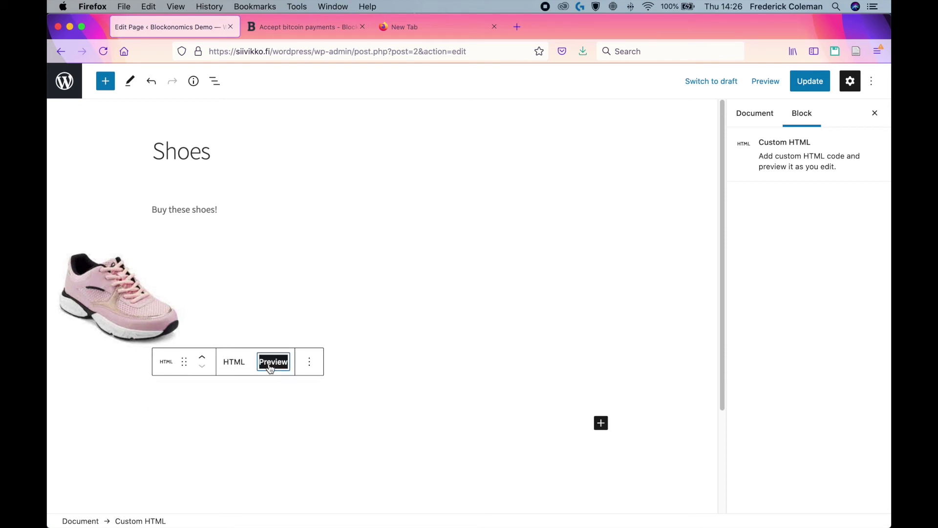
left_click(234, 362)
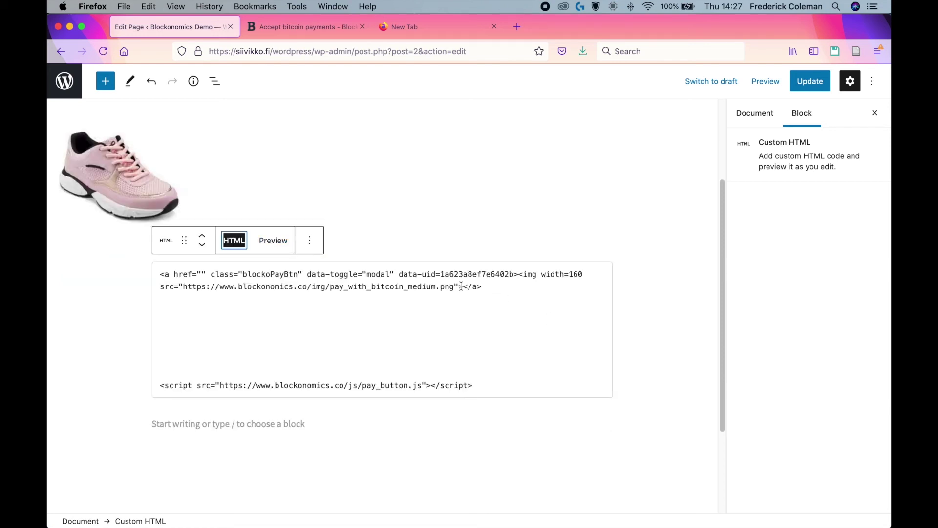
left_click_drag(455, 286, 183, 288)
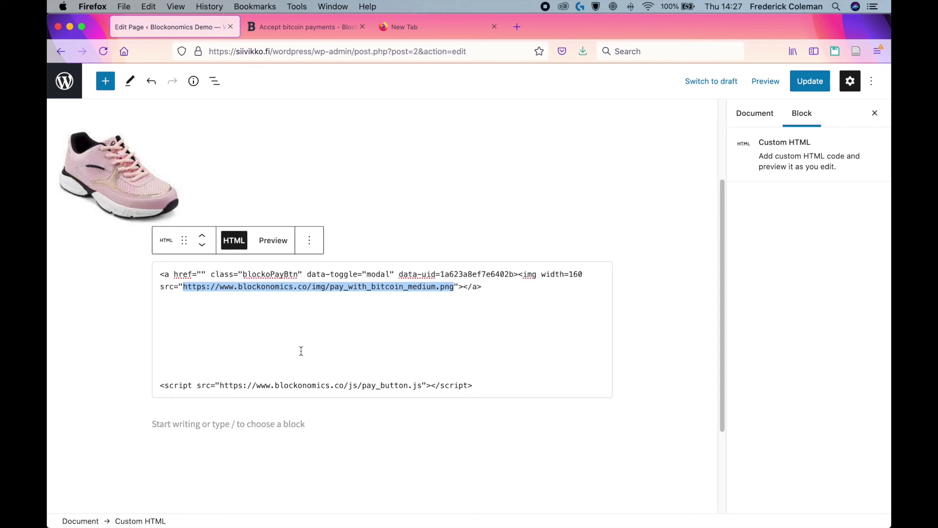
left_click(655, 239)
- Preview the Shoes page in a new tab and test its Pay with Bitcoin form
left_click(766, 82)
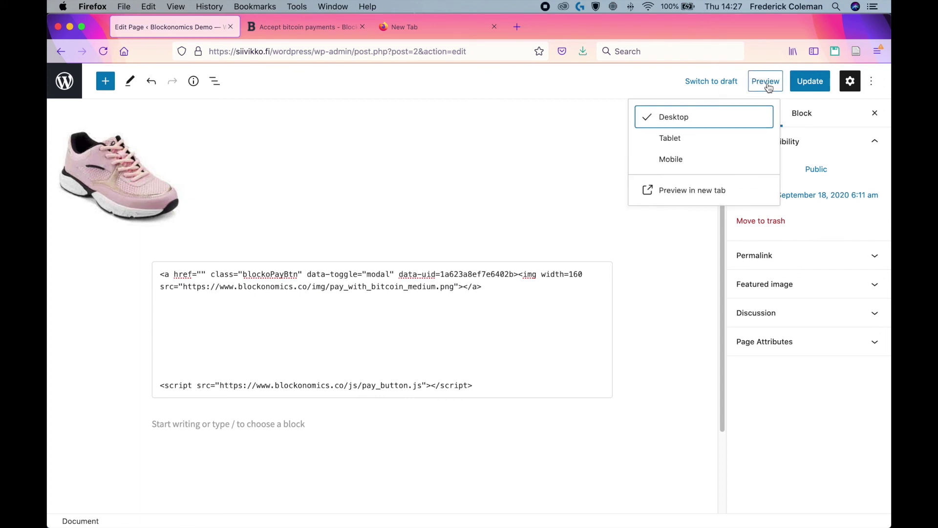
left_click(692, 190)
scroll(382, 219, "down", 1)
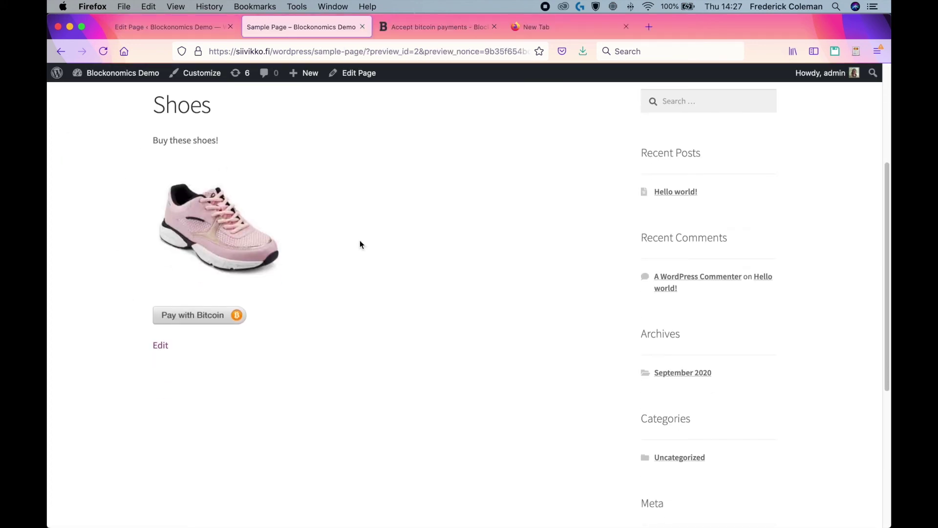
left_click(223, 318)
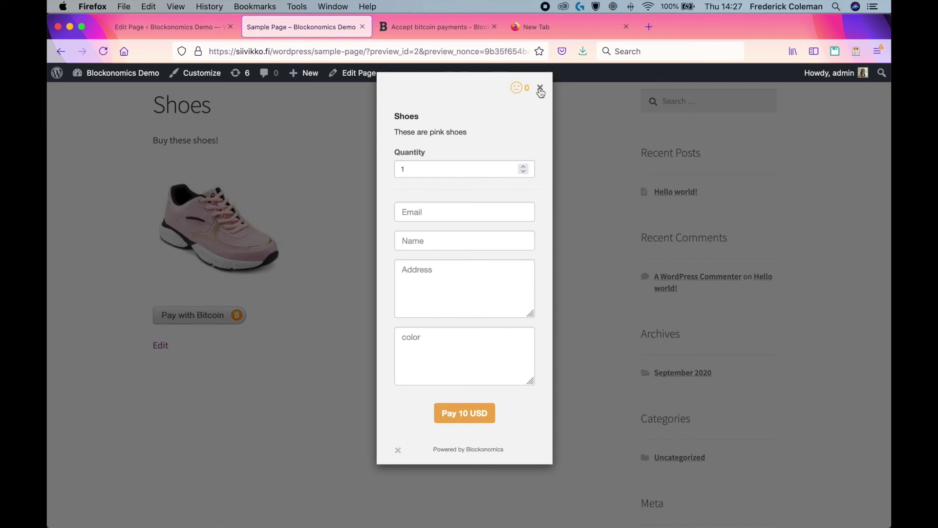
left_click(540, 89)
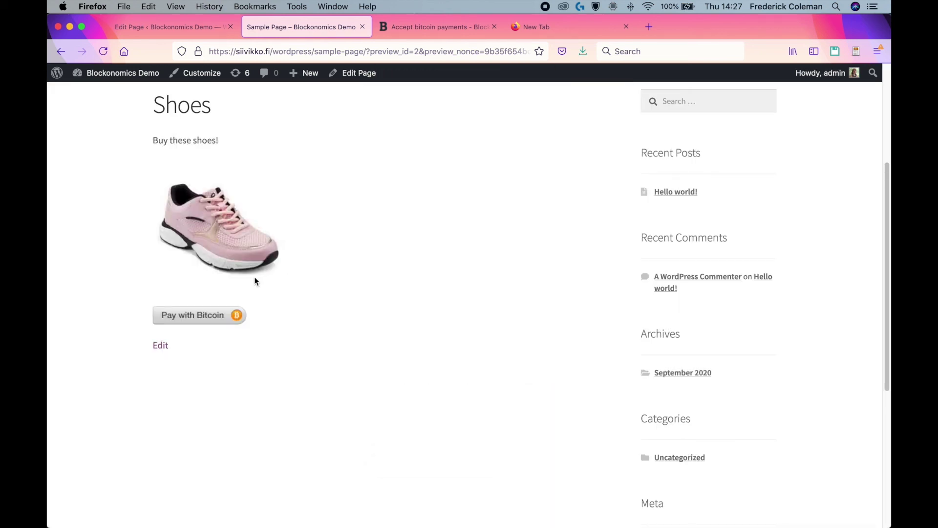
scroll(255, 281, "up", 3)
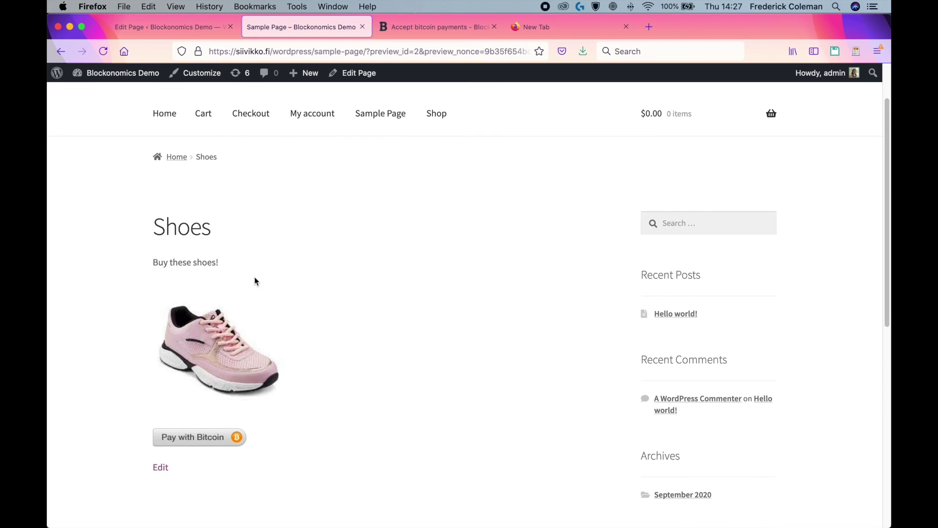